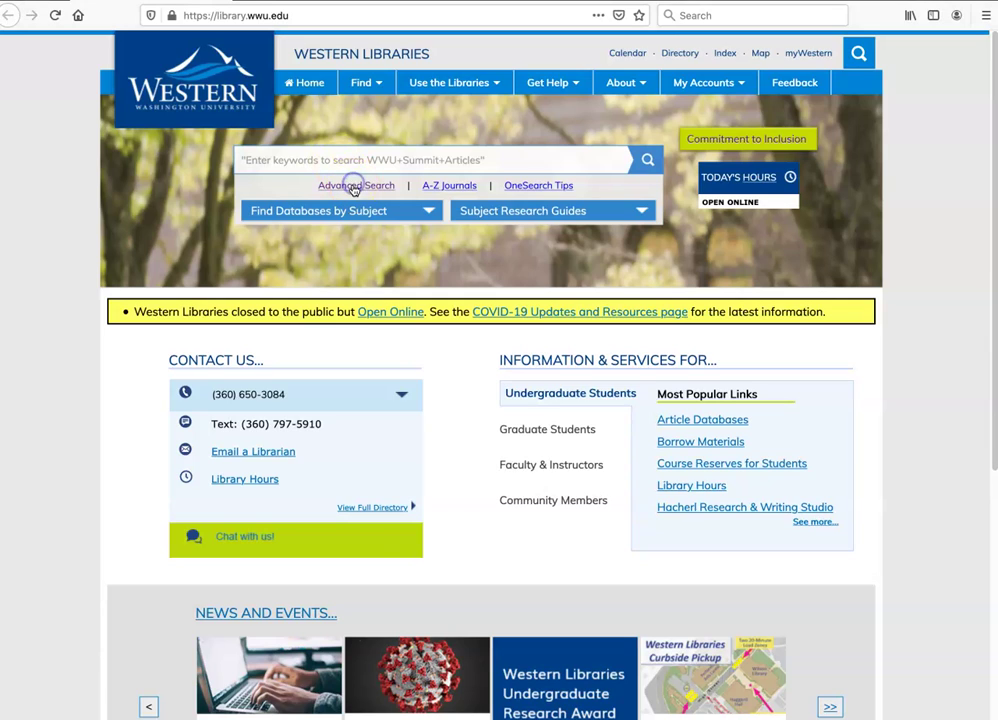
Go from the library homepage to the OneSearch advanced search page
click(354, 188)
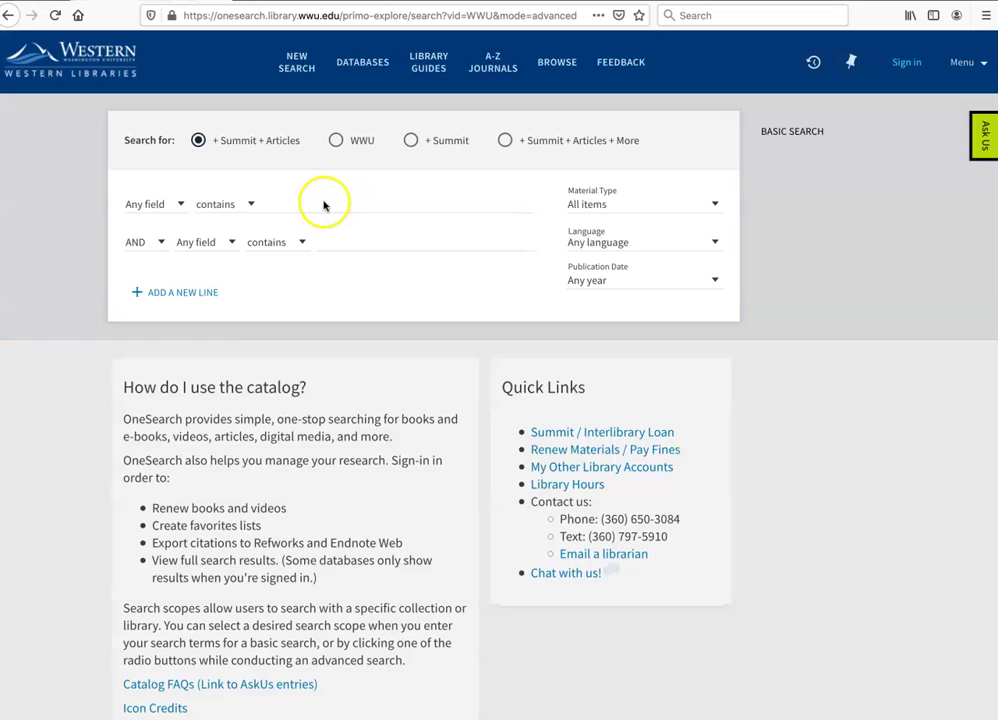
Review the first search row's field options and leave it on Any field
click(179, 205)
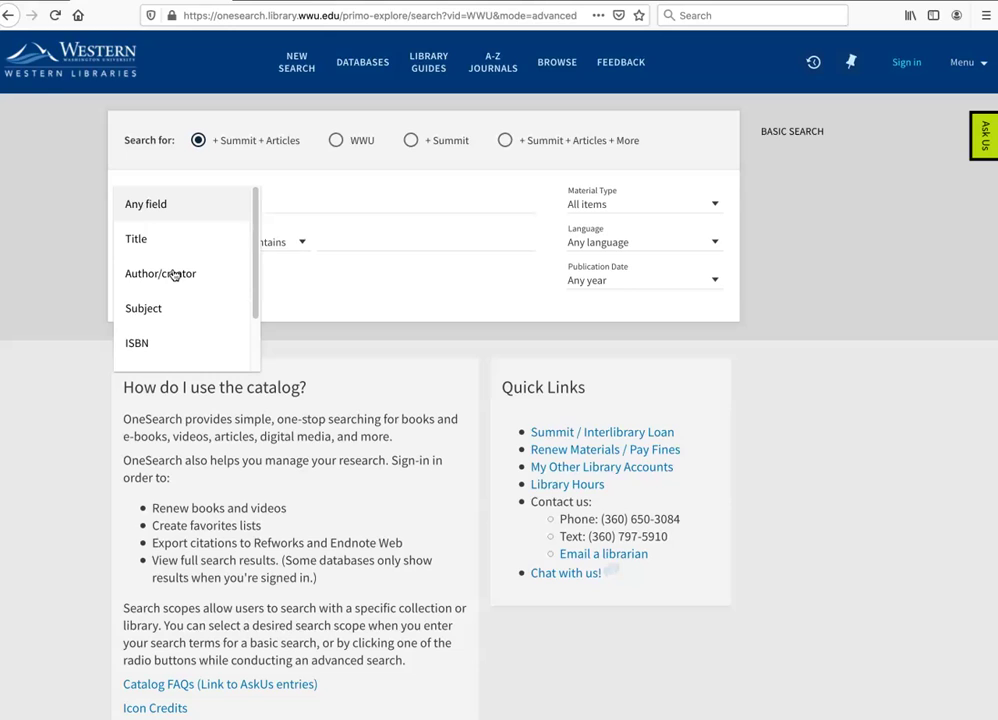
click(293, 200)
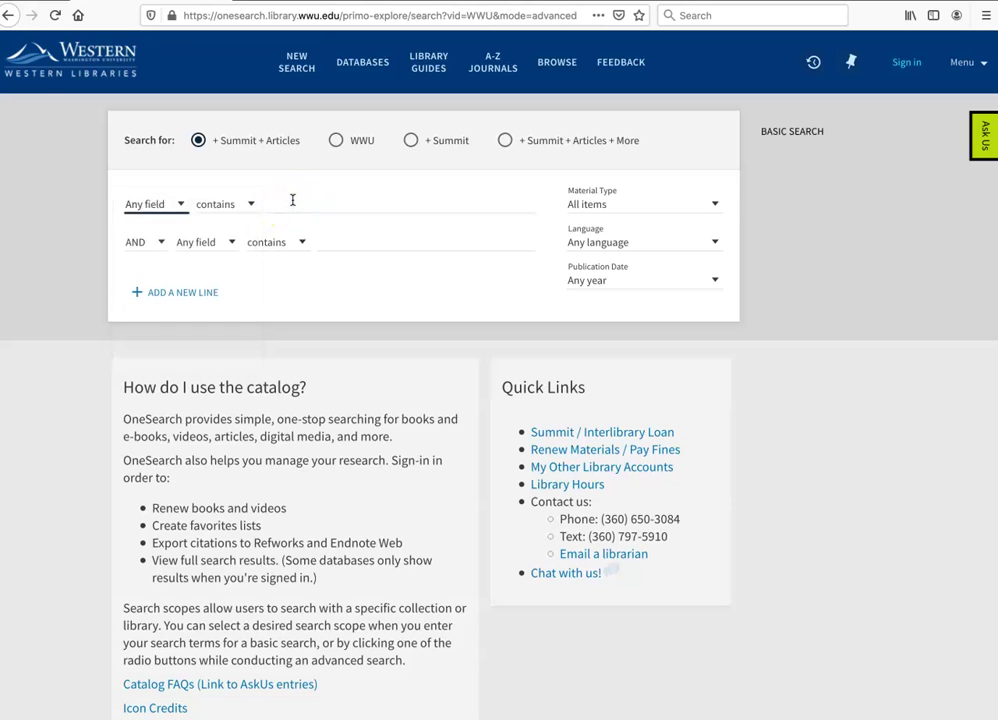
Enter 'transgender' in the first search row and 'juvenile materials' in the second
click(293, 200)
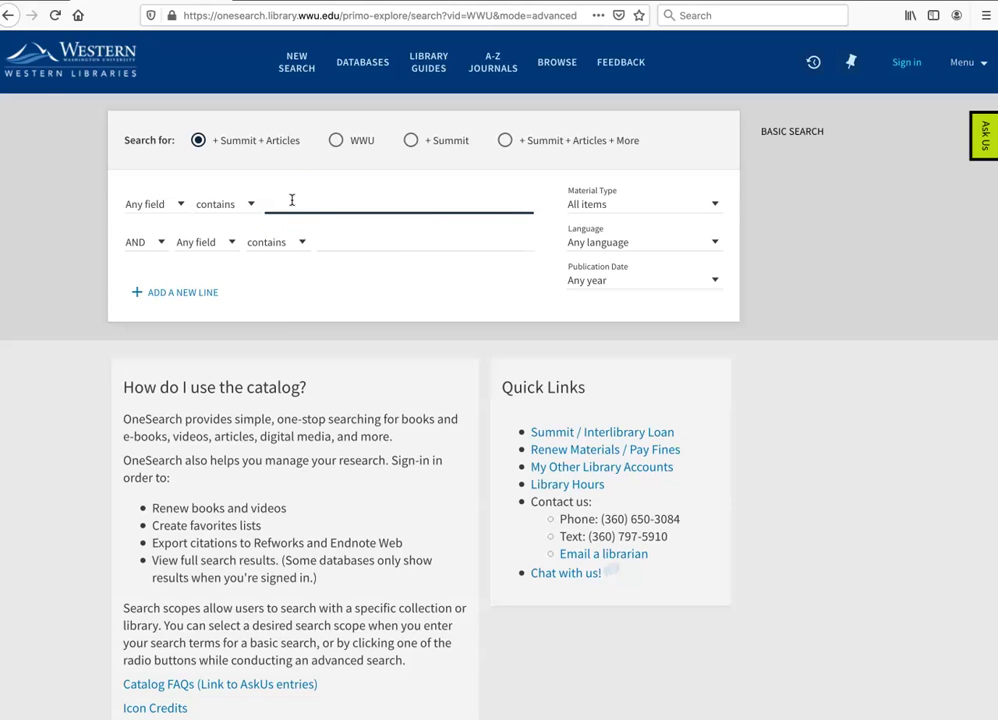
text(transgender)
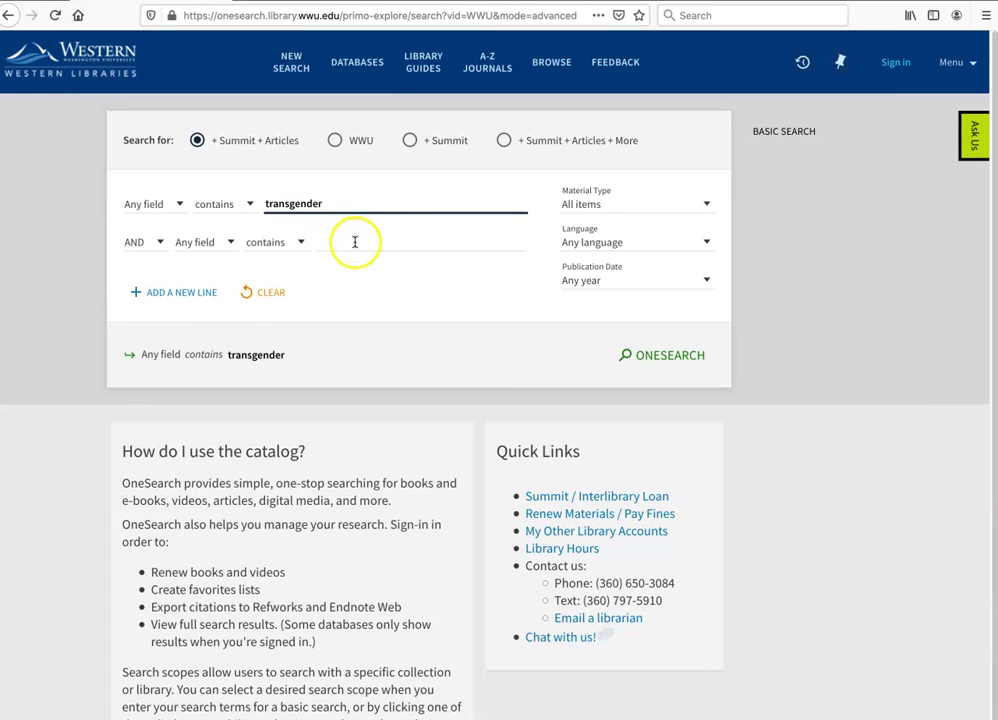
click(354, 241)
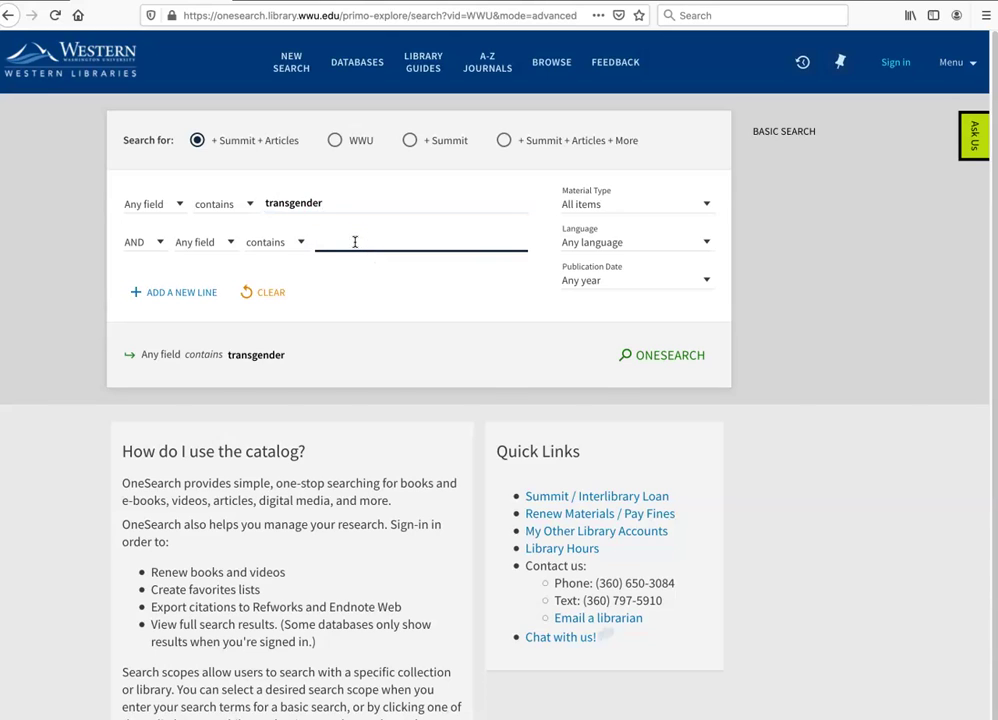
text(juvenile)
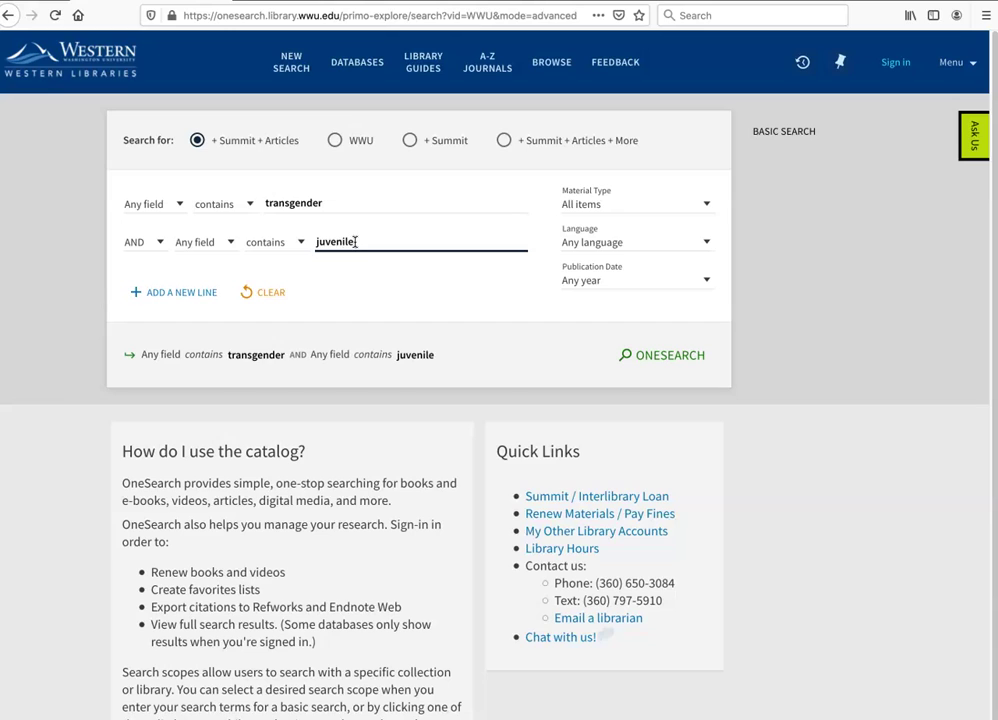
text( materials)
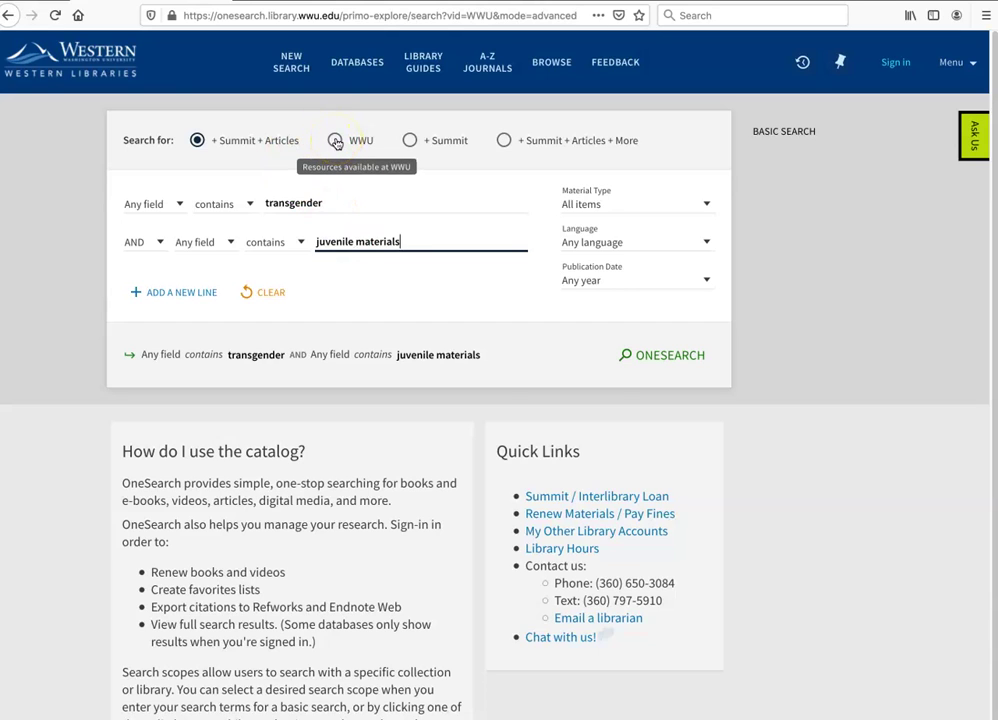
Limit the search to WWU resources, run it, and decline the chat invitation
click(336, 141)
click(353, 192)
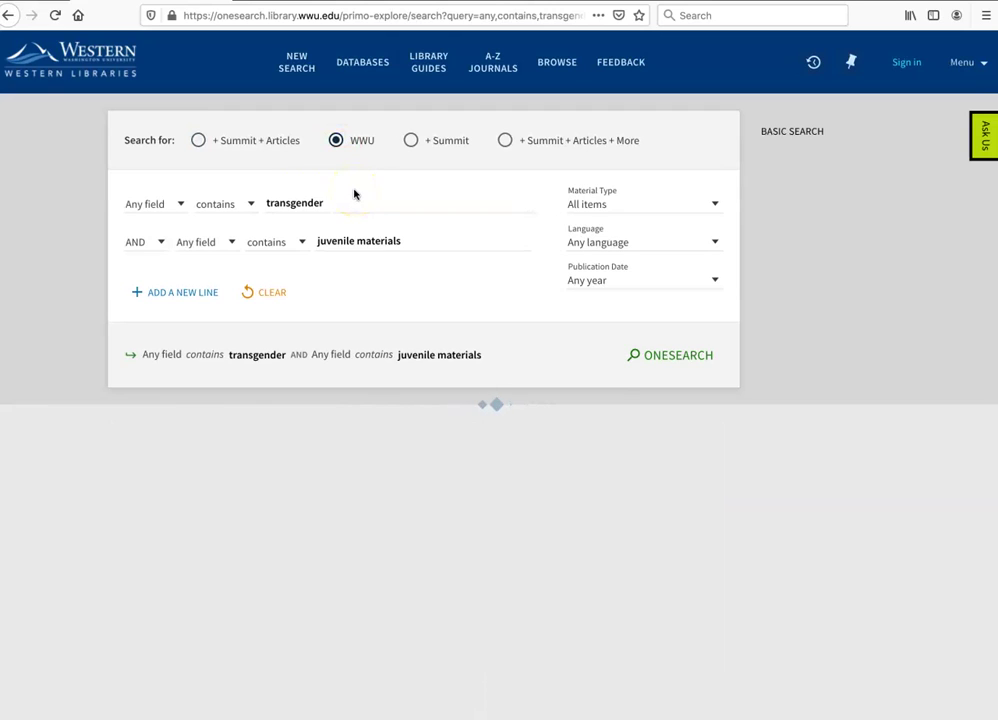
click(314, 290)
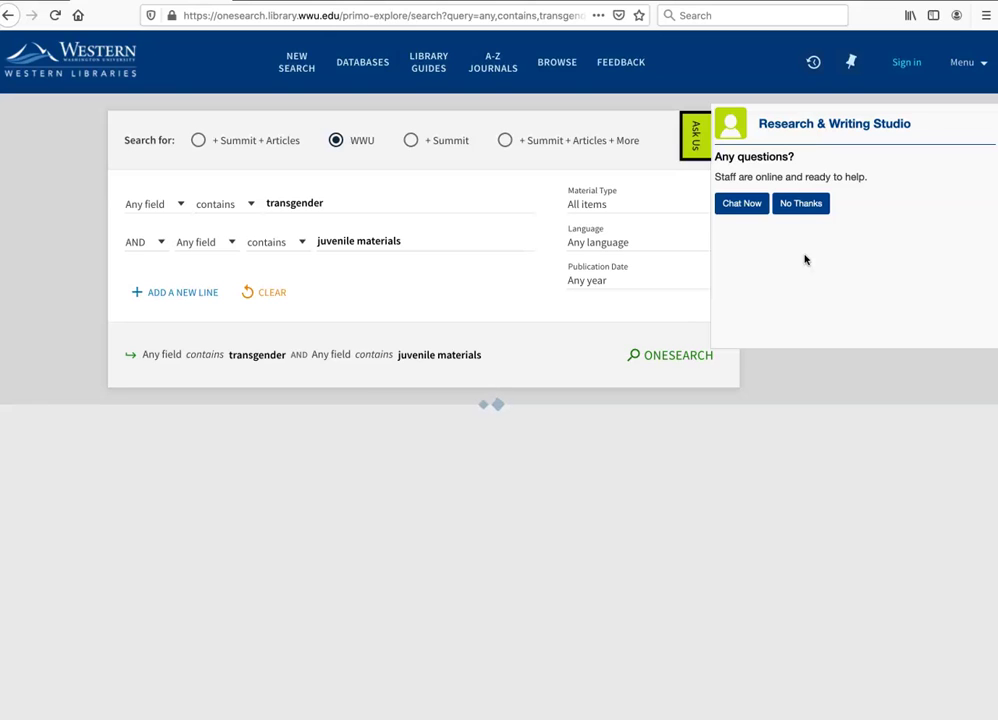
click(802, 205)
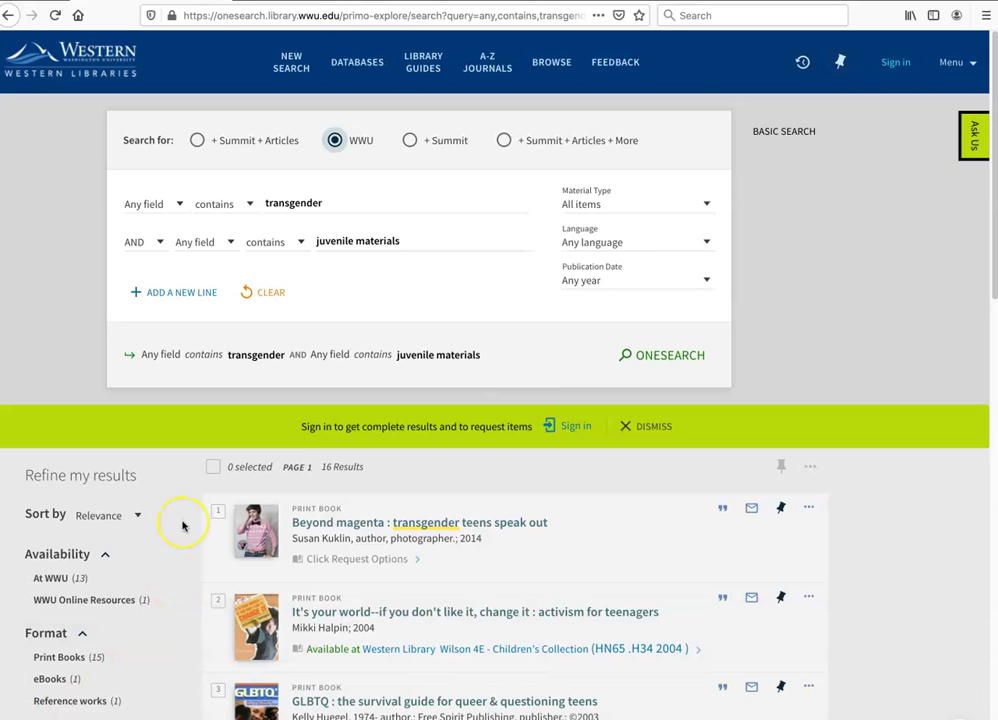
Scroll through the first results, checking their availability links
scroll(182, 525, down, 2)
scroll(182, 525, down, 1)
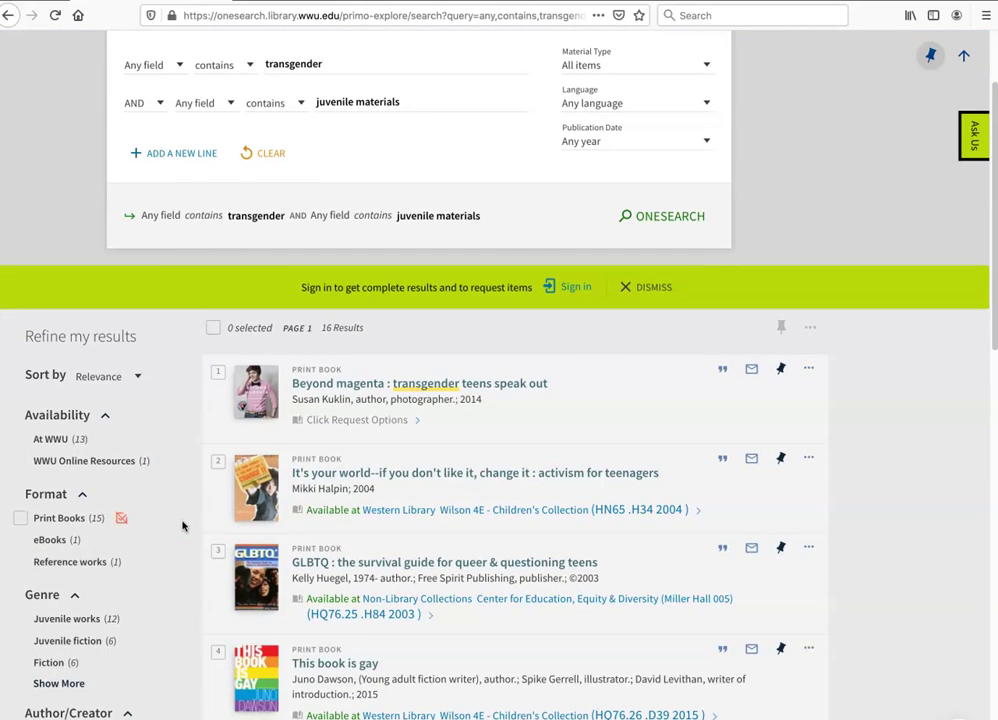
scroll(182, 523, down, 2)
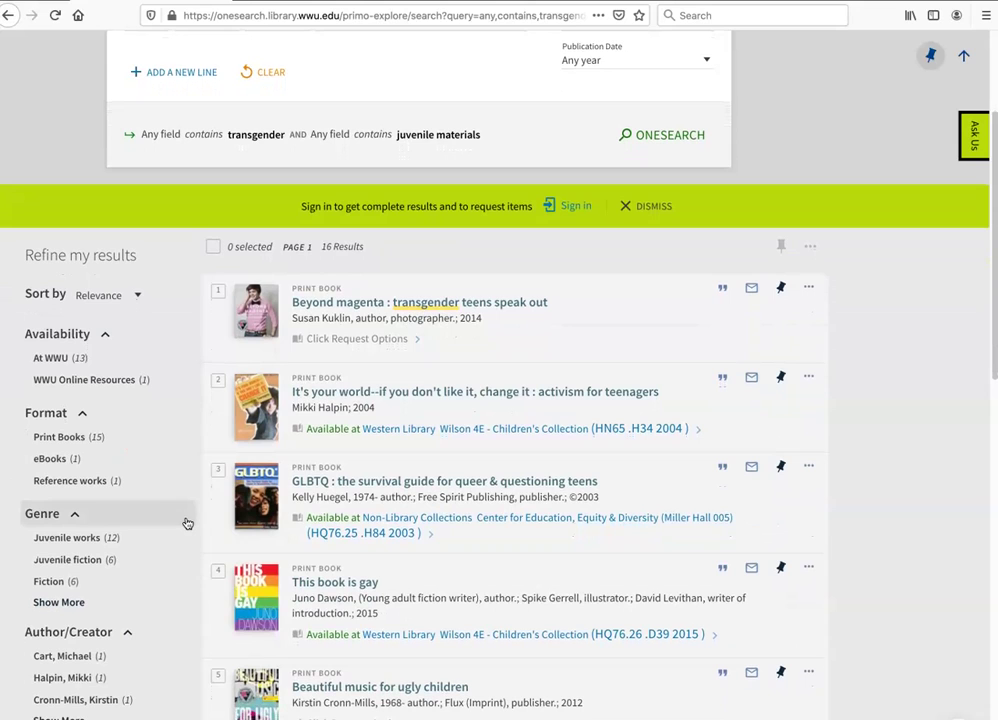
click(219, 507)
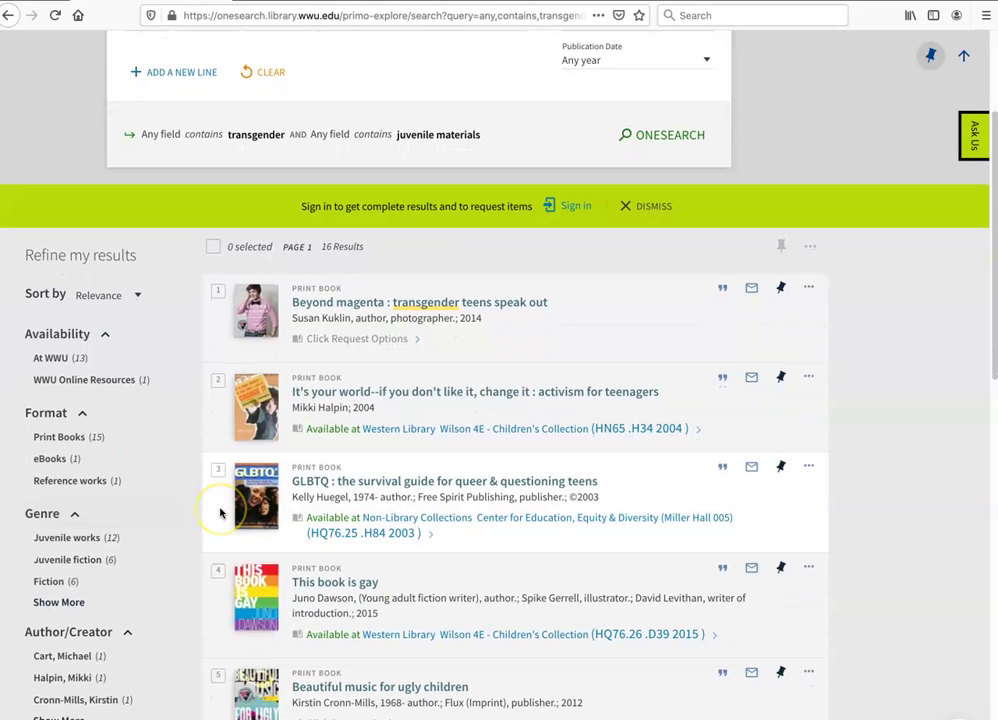
click(536, 428)
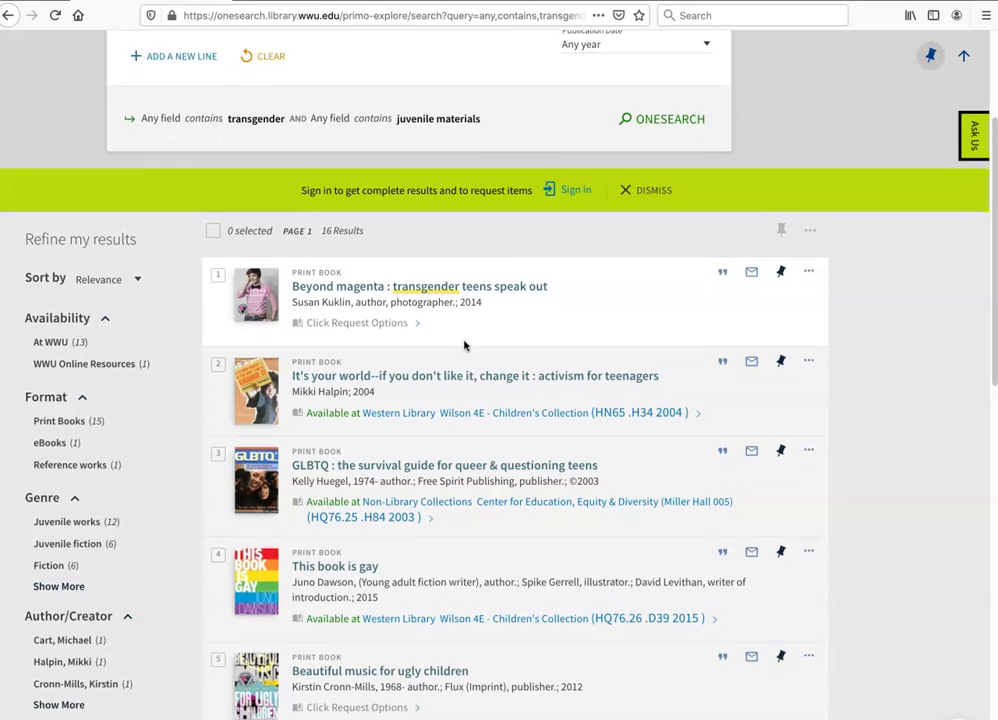
scroll(464, 345, down, 2)
click(524, 350)
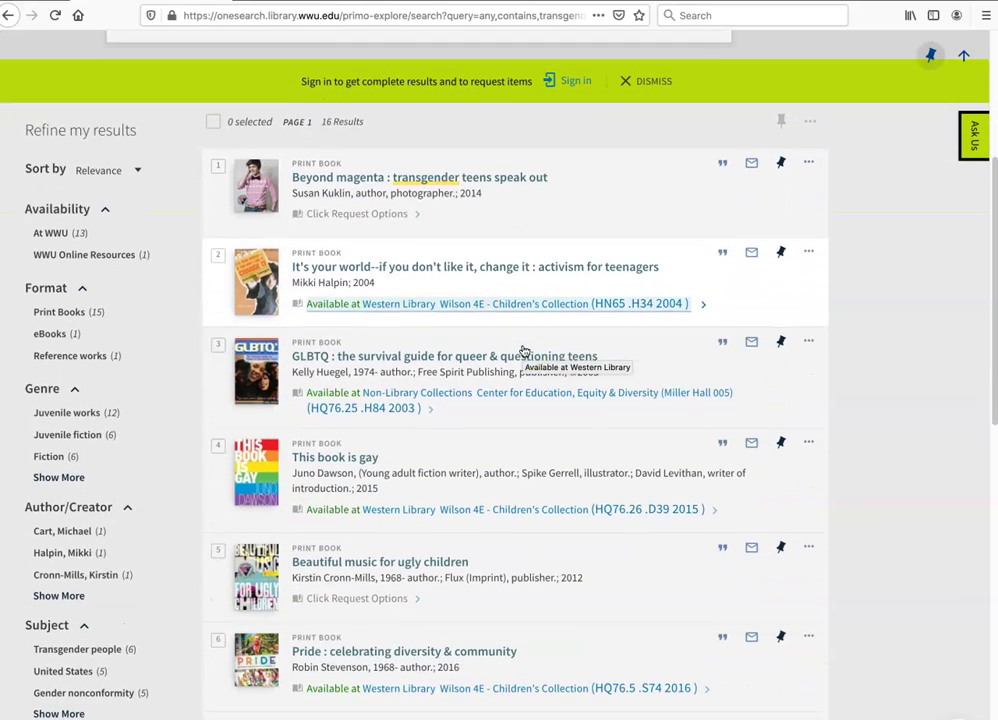
scroll(524, 350, down, 1)
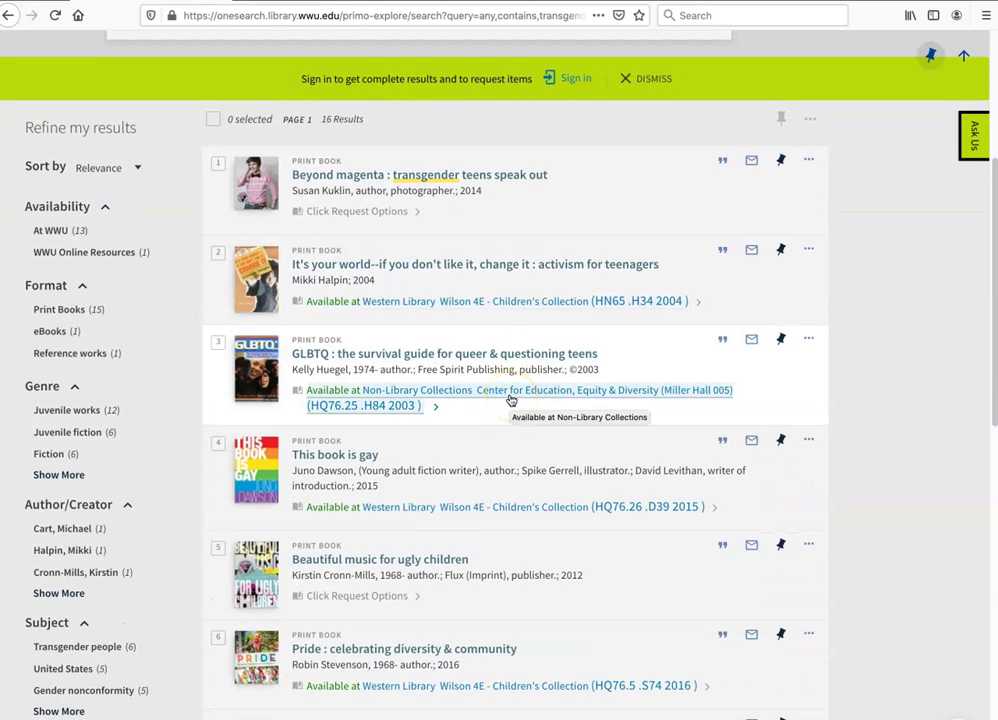
click(452, 398)
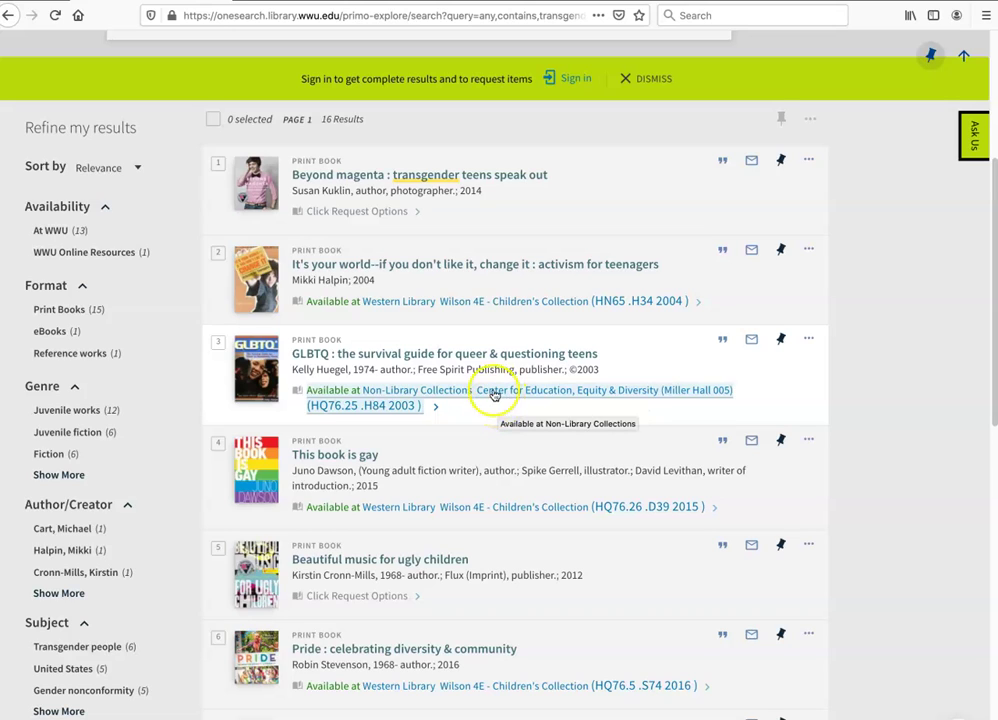
Browse the rest of the 16 results and view the 'It's your world' record's loanable copy
scroll(482, 420, down, 1)
scroll(482, 420, down, 2)
scroll(482, 418, down, 1)
scroll(485, 420, down, 2)
scroll(490, 424, down, 2)
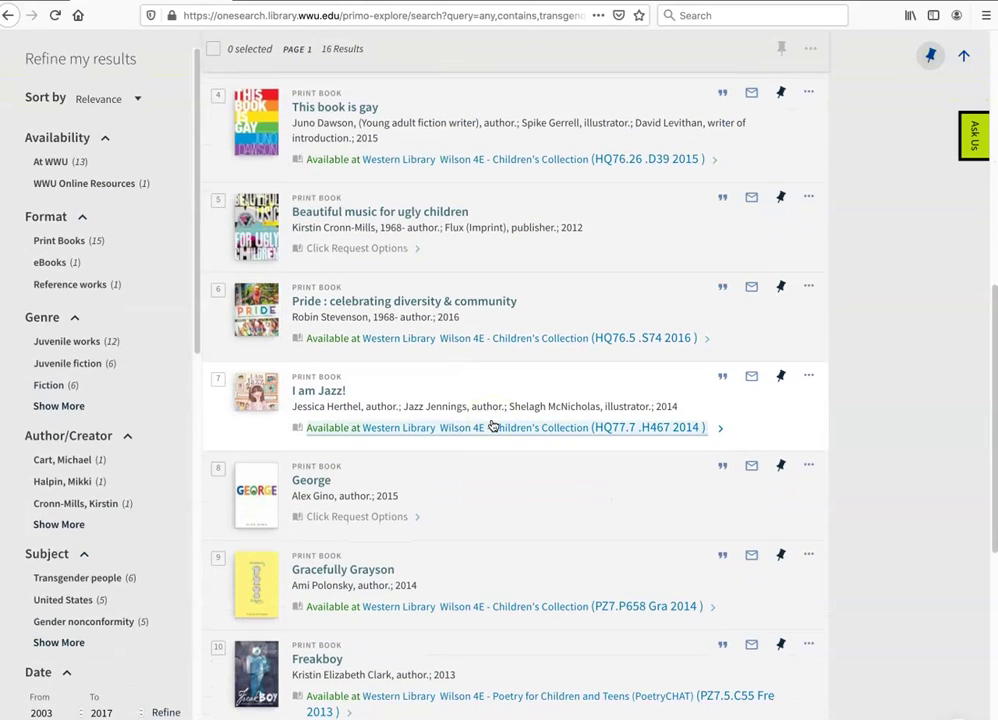
scroll(510, 495, down, 2)
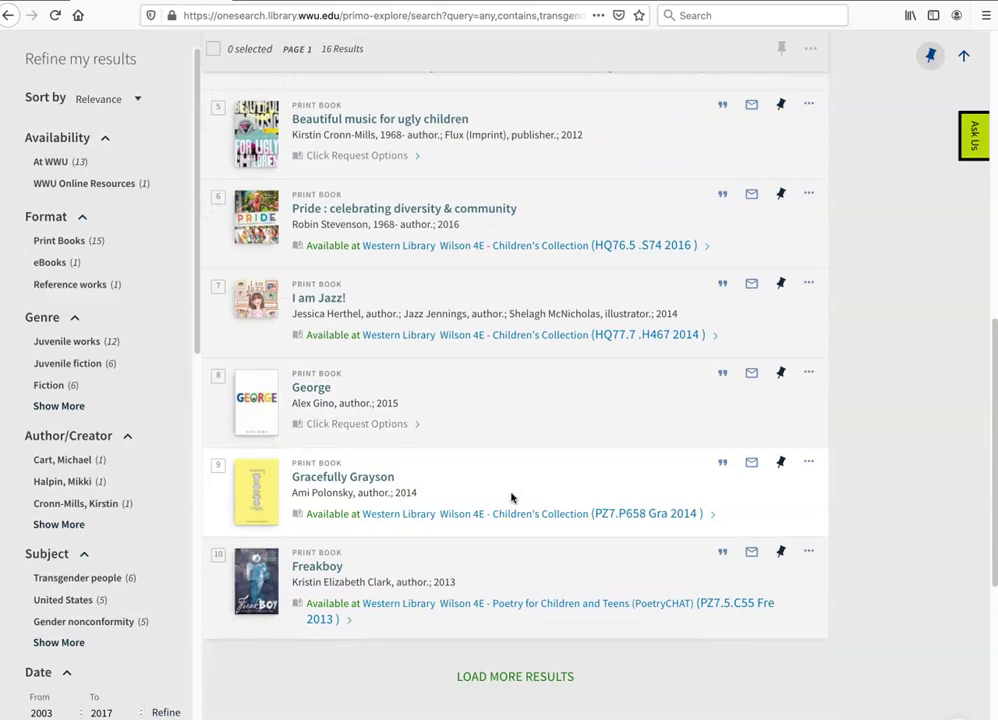
click(512, 600)
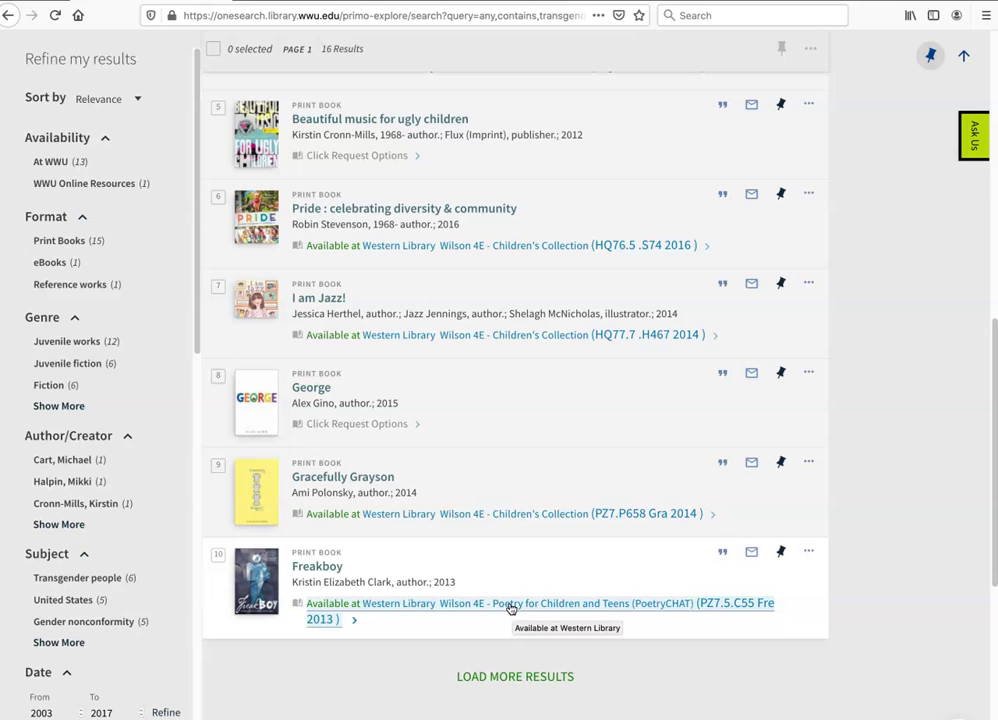
scroll(510, 608, up, 2)
scroll(510, 608, up, 1)
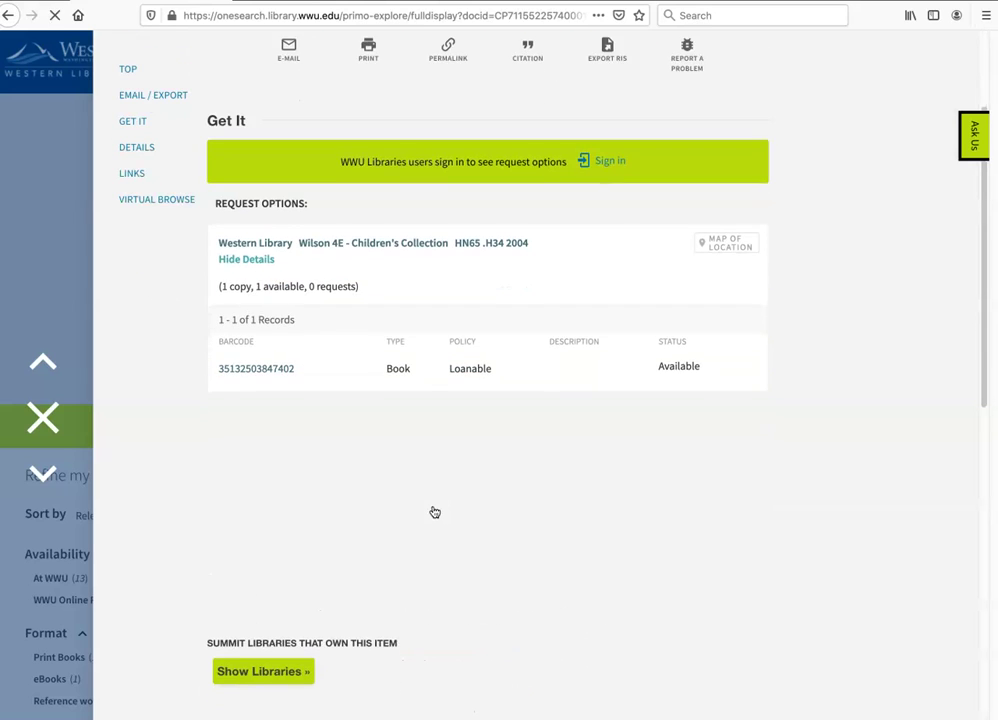
scroll(434, 512, down, 5)
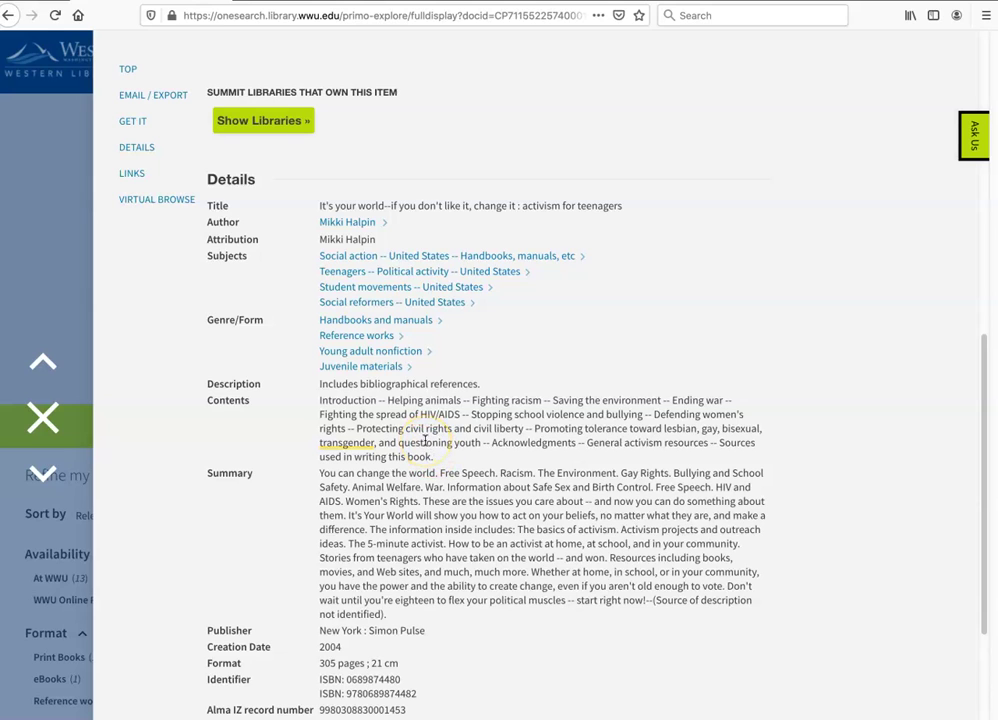
click(363, 256)
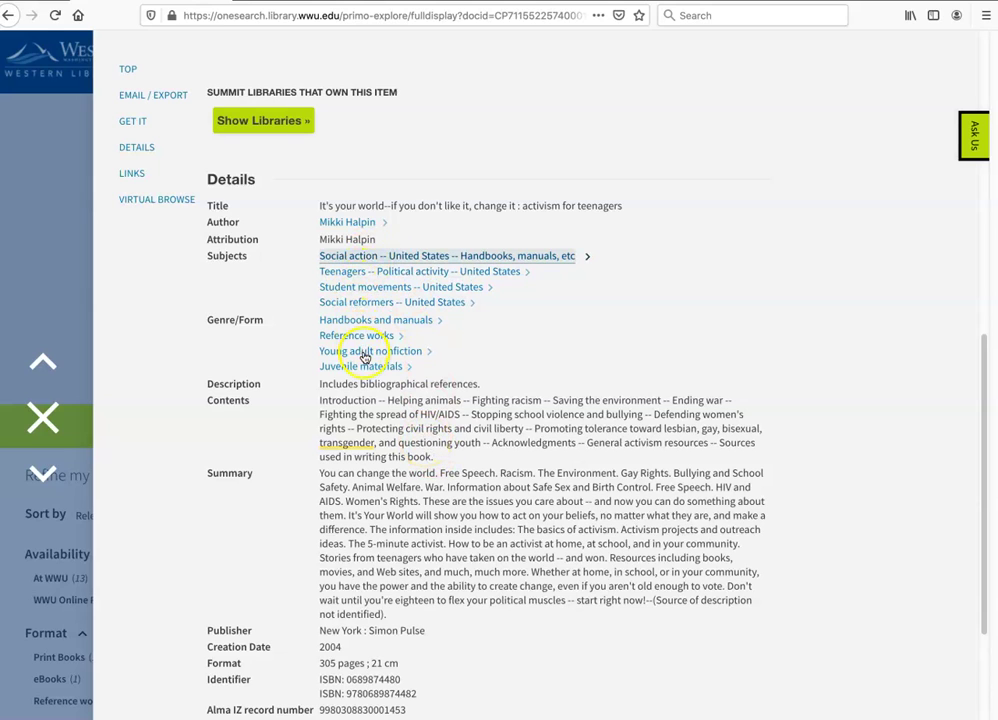
click(361, 272)
click(388, 322)
scroll(522, 341, up, 5)
scroll(522, 341, up, 5)
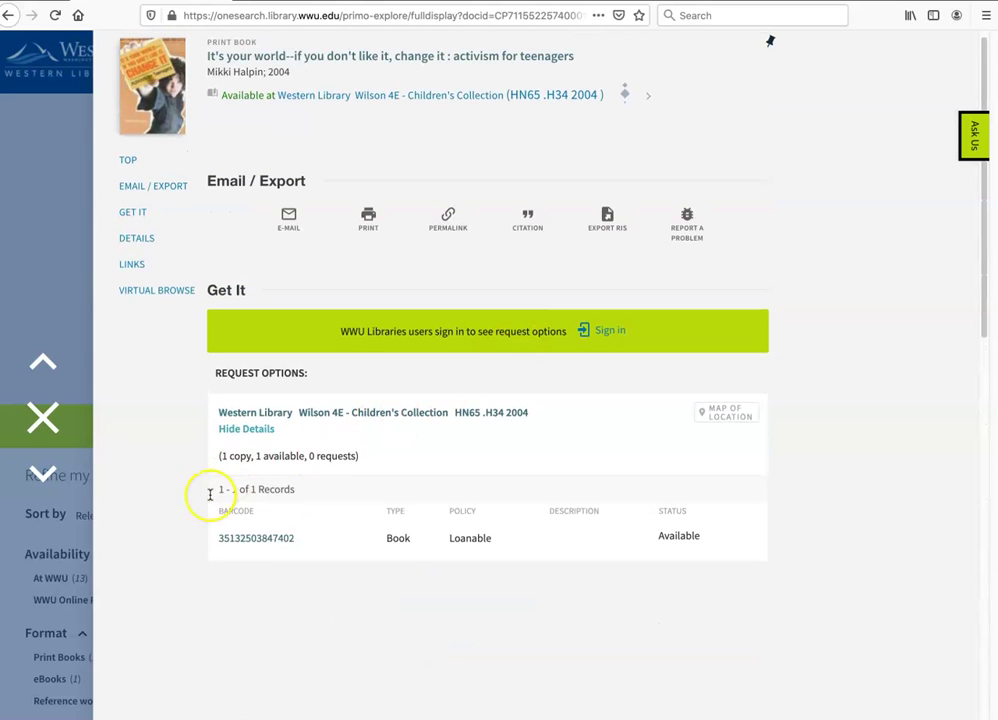
scroll(262, 208, up, 1)
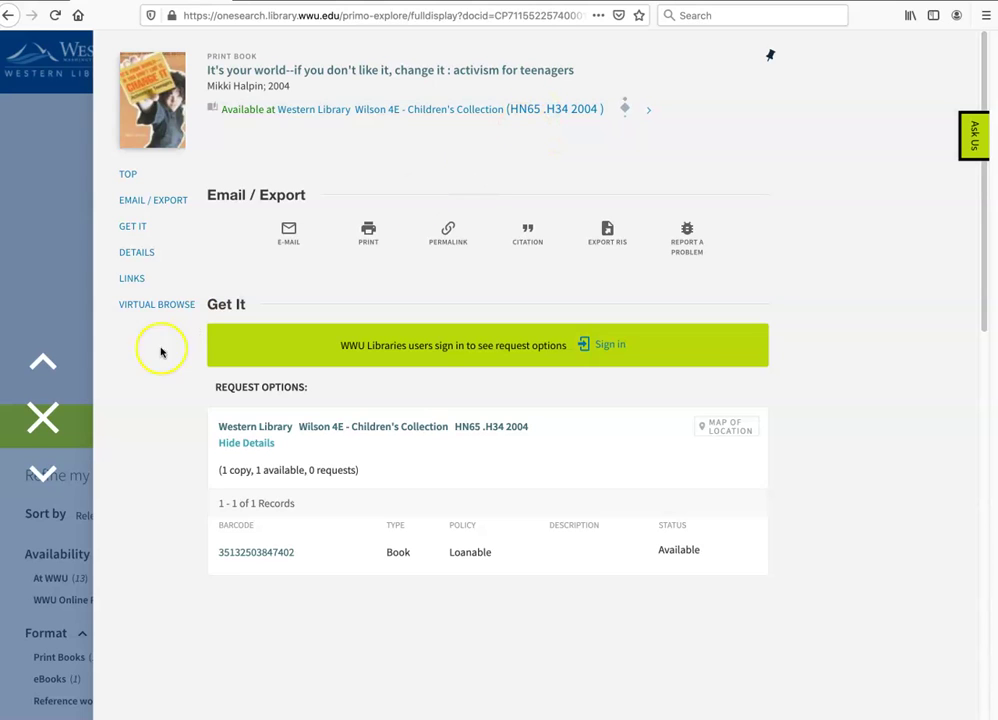
click(43, 418)
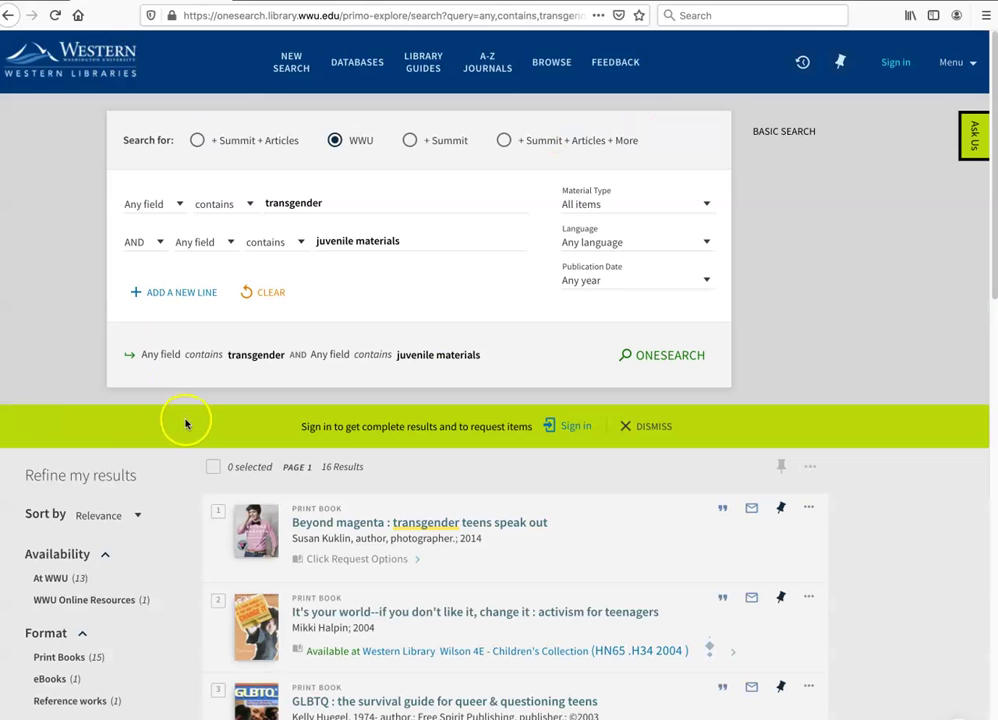